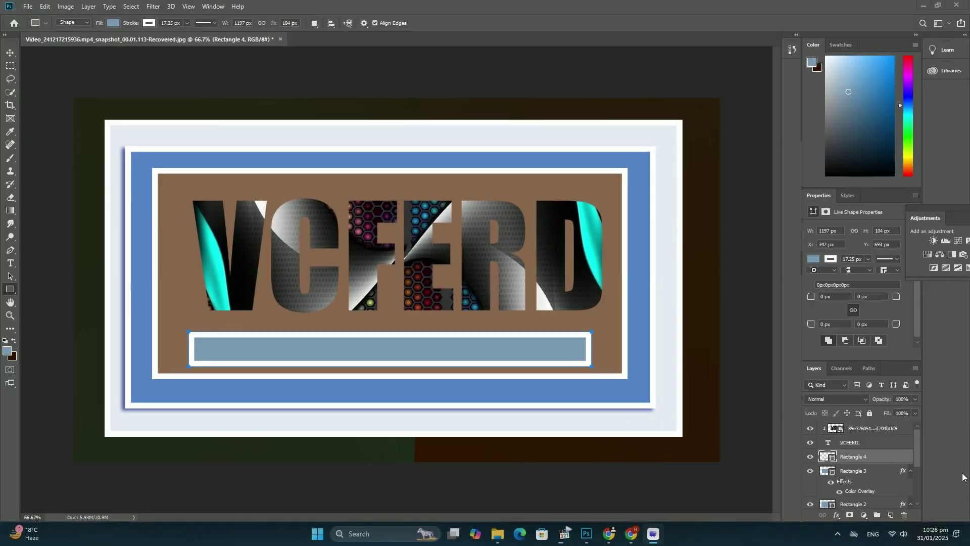
Delete the old VCFERD design layers so only the Background layer remains
{"action": "left_click", "coordinate": [858, 435]}
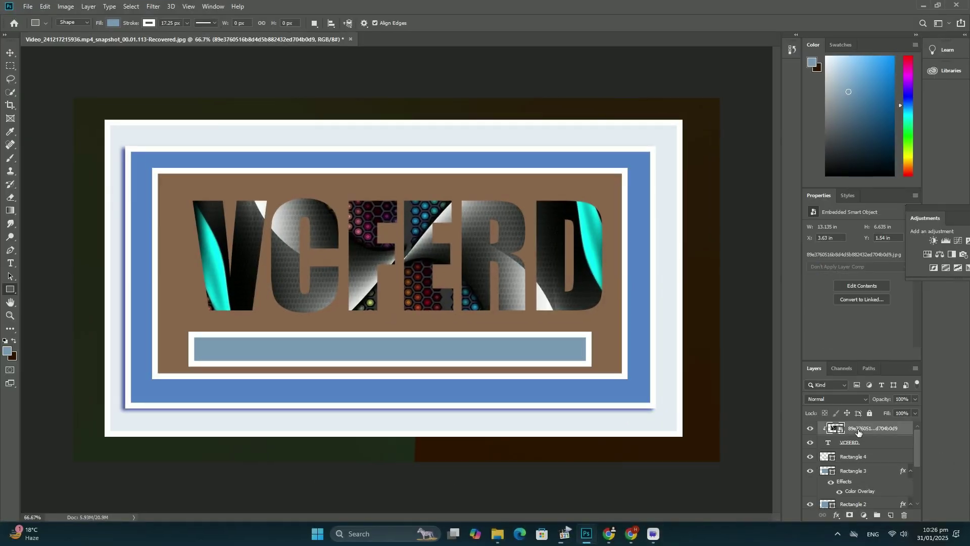
{"action": "key", "text": "Delete"}
{"action": "key", "text": "Delete"}
{"action": "key", "text": "Delete"}
{"action": "key", "text": "Delete"}
{"action": "key", "text": "Delete"}
{"action": "key", "text": "Delete"}
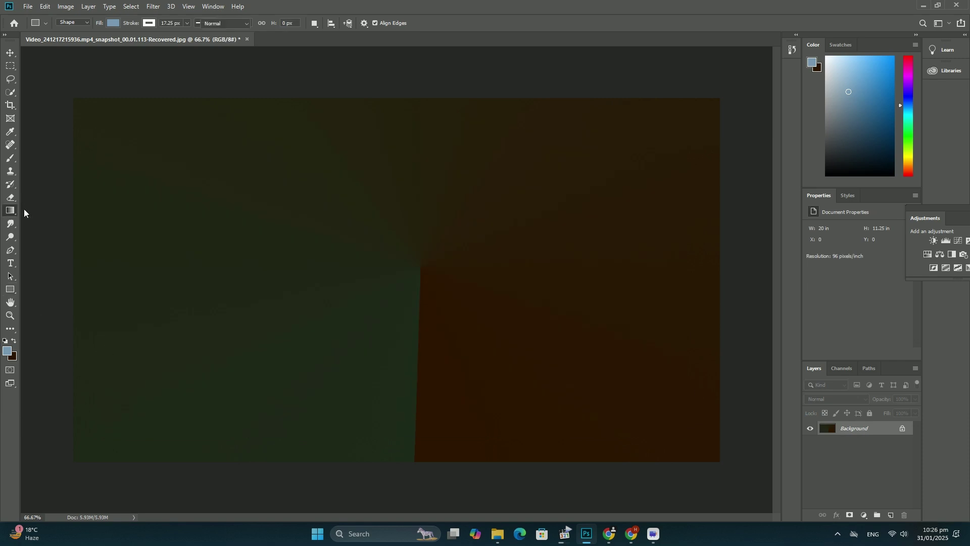
Fill the background with a blue-grey to dark brown angle gradient from the canvas centre
{"action": "left_click", "coordinate": [11, 210]}
{"action": "mouse_move", "coordinate": [411, 260]}
{"action": "left_mouse_down"}
{"action": "mouse_move", "coordinate": [466, 263]}
{"action": "mouse_move", "coordinate": [126, 288]}
{"action": "left_mouse_up"}
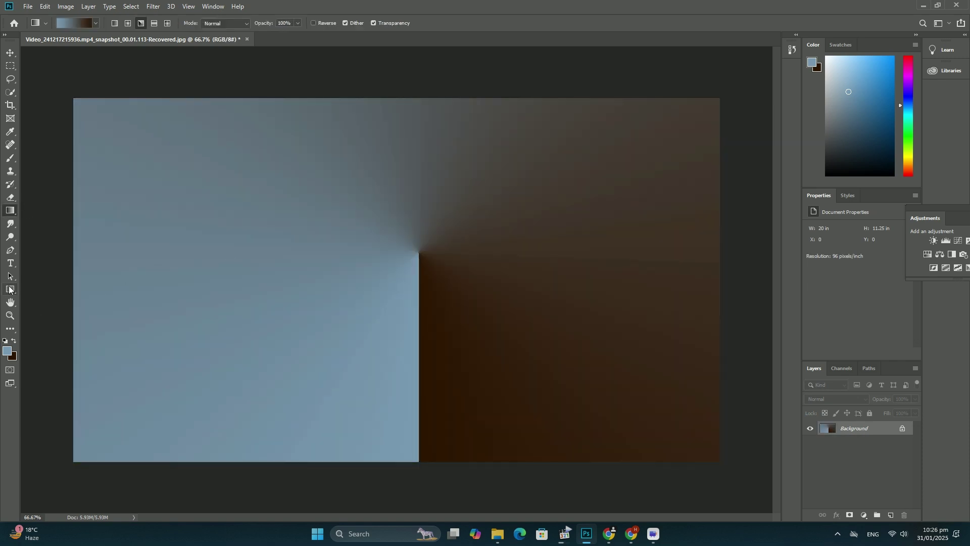
{"action": "left_click", "coordinate": [10, 289]}
{"action": "left_click", "coordinate": [46, 336]}
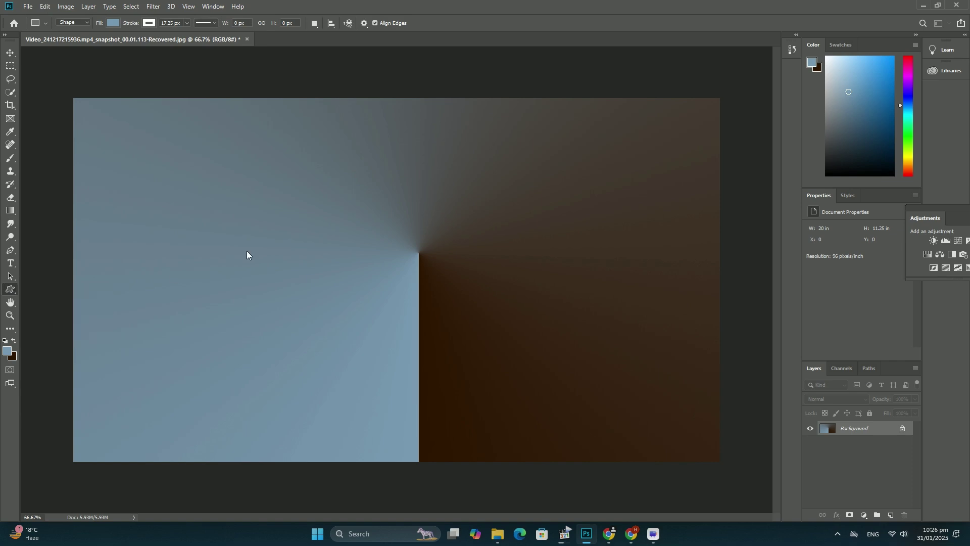
{"action": "right_click", "coordinate": [319, 220]}
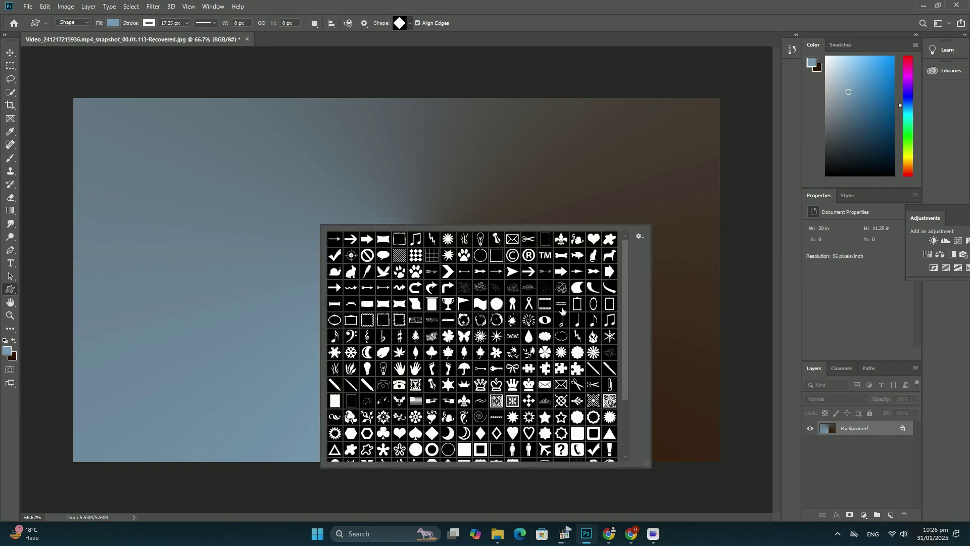
Set the text colour to purple #52476b and start a text layer mid-canvas
{"action": "left_click", "coordinate": [11, 262]}
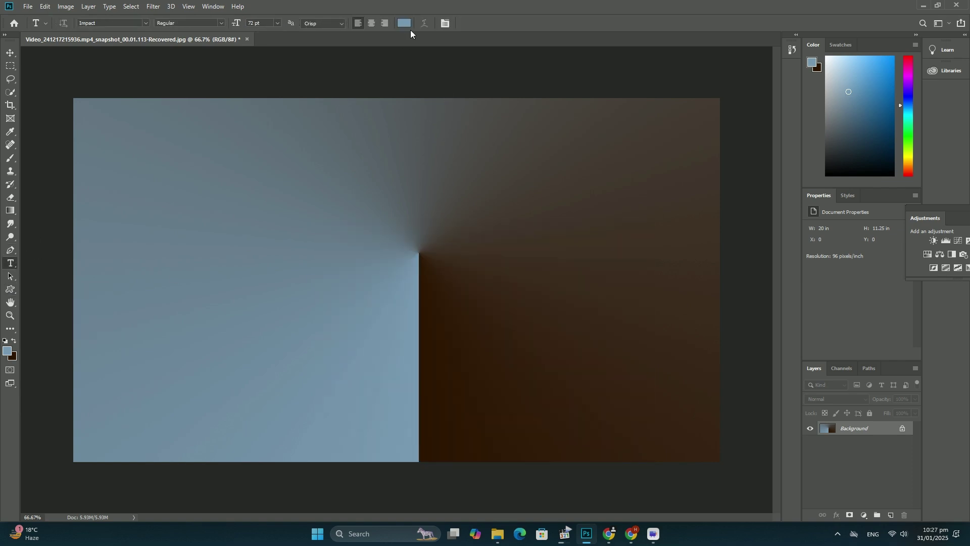
{"action": "left_click", "coordinate": [406, 24]}
{"action": "left_click", "coordinate": [444, 195]}
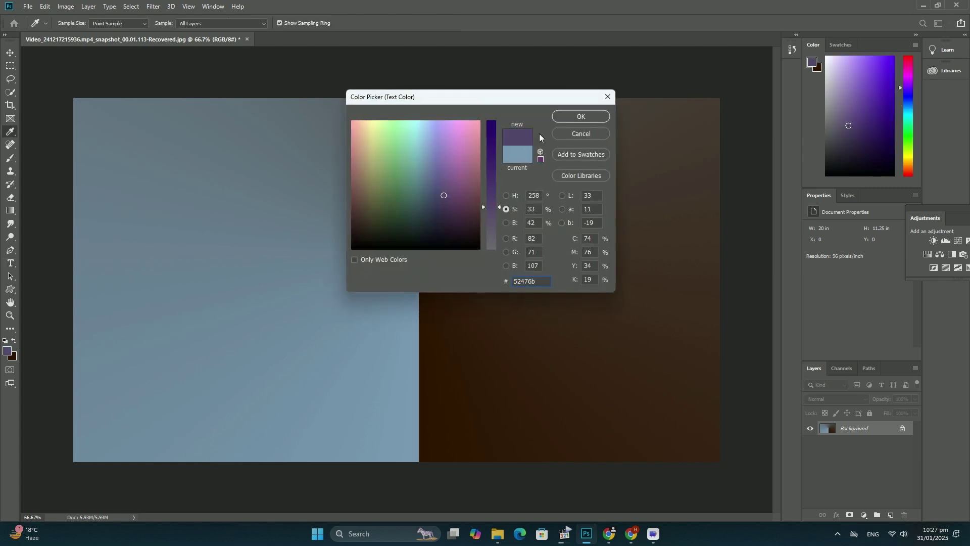
{"action": "left_click", "coordinate": [580, 116]}
{"action": "left_click", "coordinate": [421, 227]}
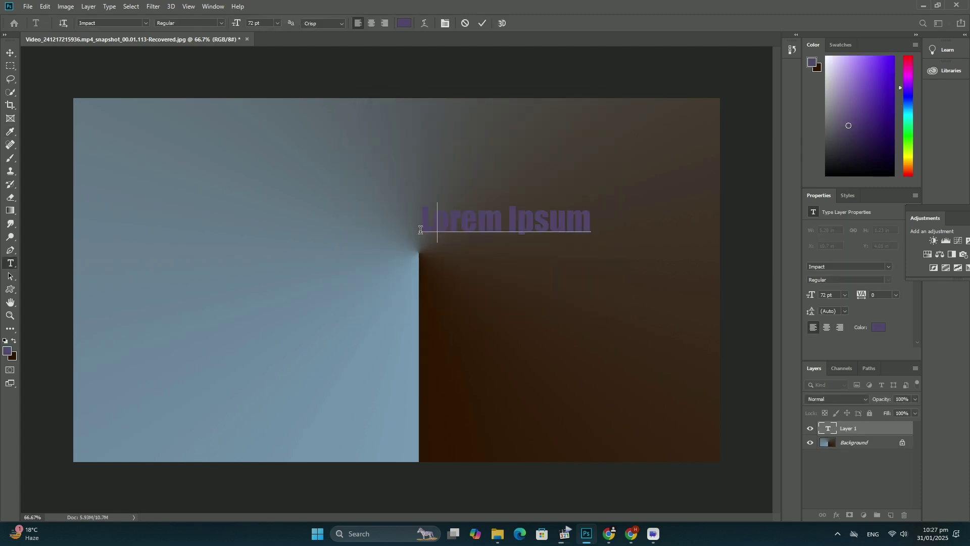
{"action": "type", "text": "VDC ,KJL"}
Enlarge the VDC ,KJL text about fourfold and move it down and right into position
{"action": "left_click", "coordinate": [11, 52]}
{"action": "left_click_drag", "start_coordinate": [420, 220], "coordinate": [87, 214]}
{"action": "key", "text": "Return"}
{"action": "mouse_move", "coordinate": [367, 205]}
{"action": "left_mouse_down"}
{"action": "mouse_move", "coordinate": [471, 263]}
{"action": "mouse_move", "coordinate": [471, 253]}
{"action": "left_mouse_up"}
{"action": "left_click", "coordinate": [27, 6]}
Place the wavy teal image into the document as an embedded layer
{"action": "left_click", "coordinate": [46, 188]}
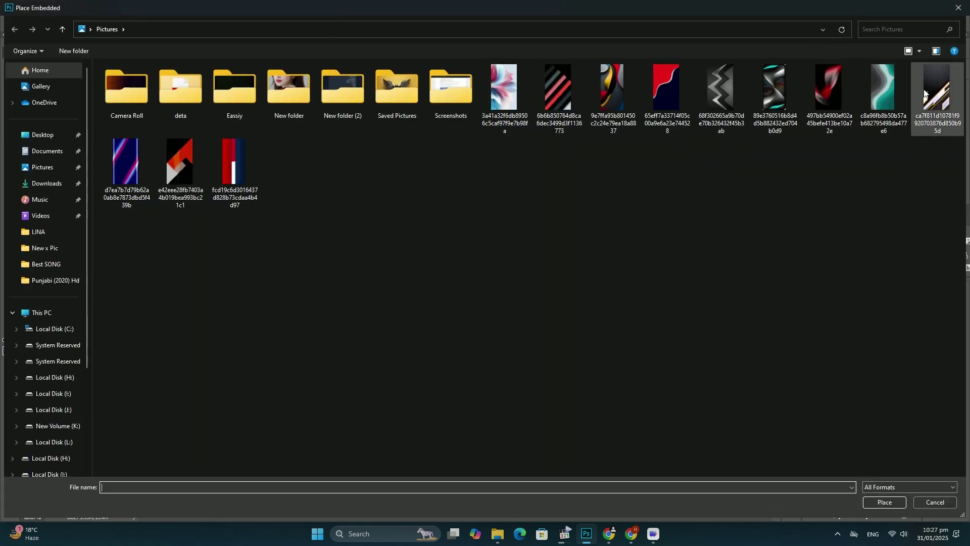
{"action": "double_click", "coordinate": [883, 89]}
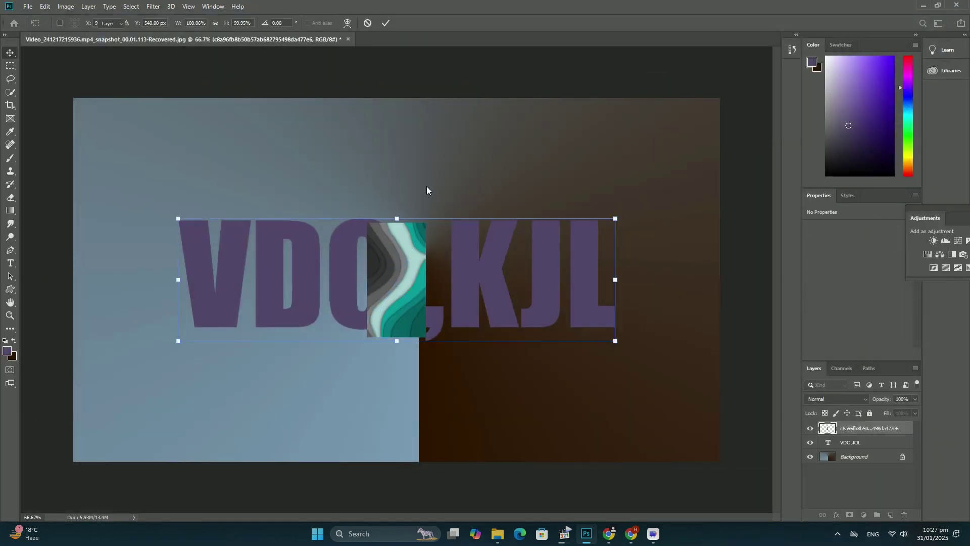
{"action": "key", "text": "Return"}
Level, enlarge and position the wavy image so it fully covers the text
{"action": "mouse_move", "coordinate": [424, 215]}
{"action": "left_mouse_down"}
{"action": "mouse_move", "coordinate": [455, 260]}
{"action": "mouse_move", "coordinate": [743, 296]}
{"action": "left_mouse_up"}
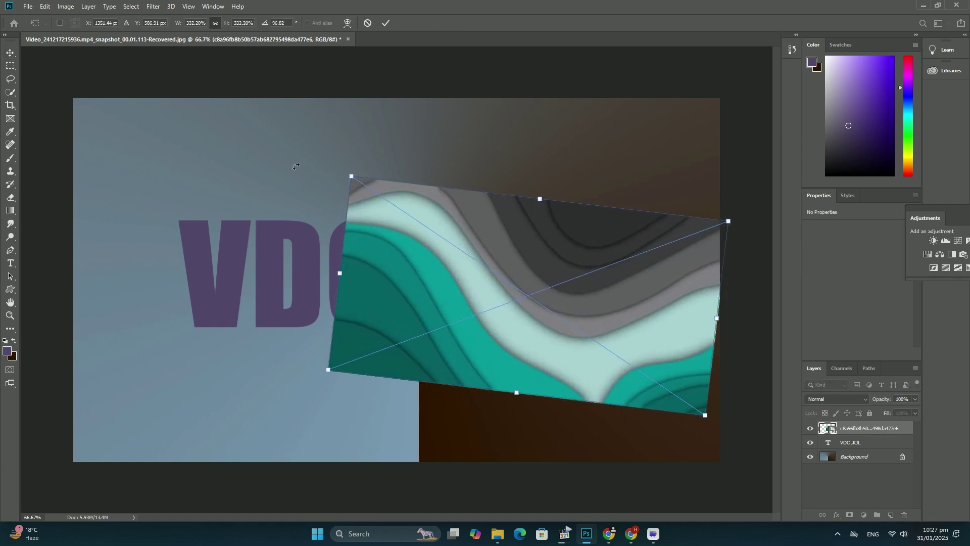
{"action": "left_click_drag", "start_coordinate": [316, 162], "coordinate": [290, 181]}
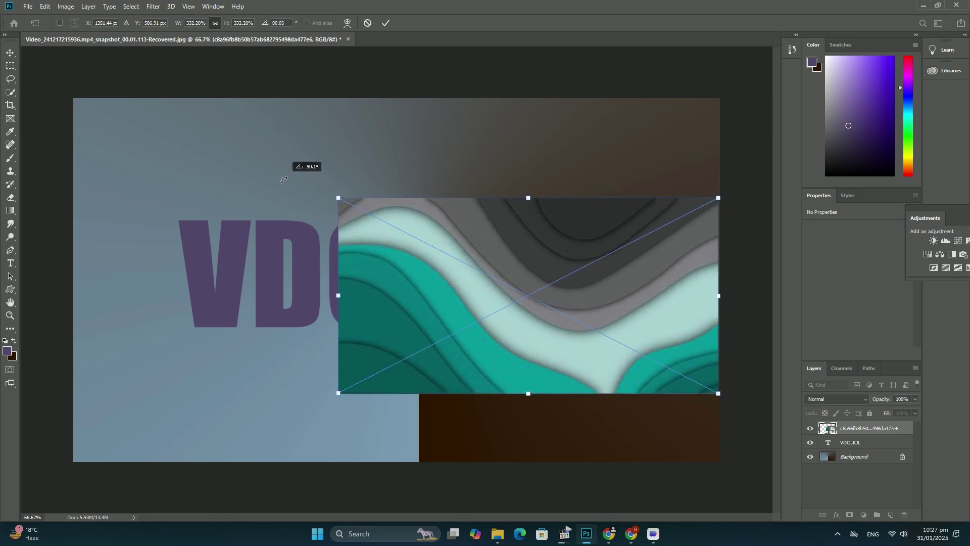
{"action": "left_click_drag", "start_coordinate": [396, 247], "coordinate": [240, 233]}
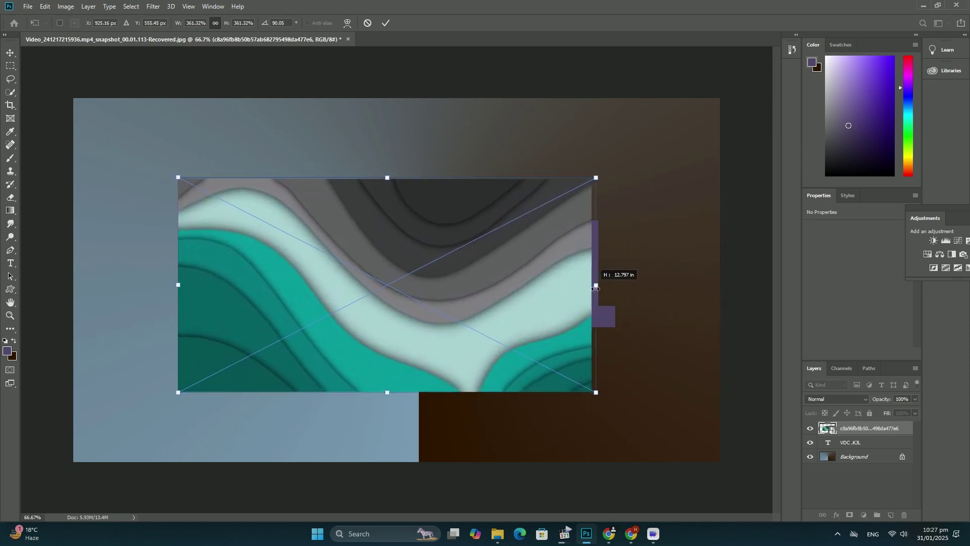
{"action": "left_click_drag", "start_coordinate": [555, 286], "coordinate": [621, 285]}
{"action": "key", "text": "Return"}
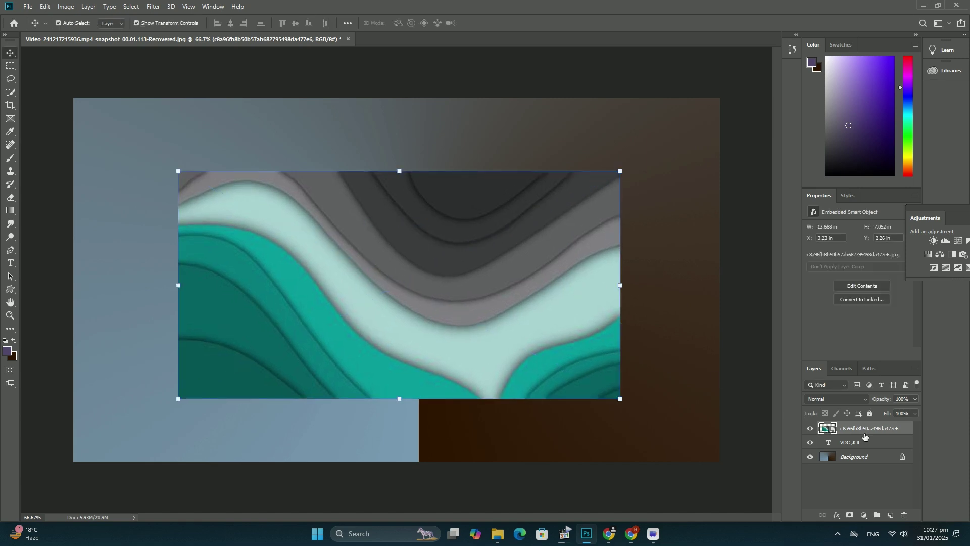
Clip the wavy image to the VDC ,KJL text layer, then select the Background
{"action": "right_click", "coordinate": [863, 435]}
{"action": "left_click", "coordinate": [876, 222]}
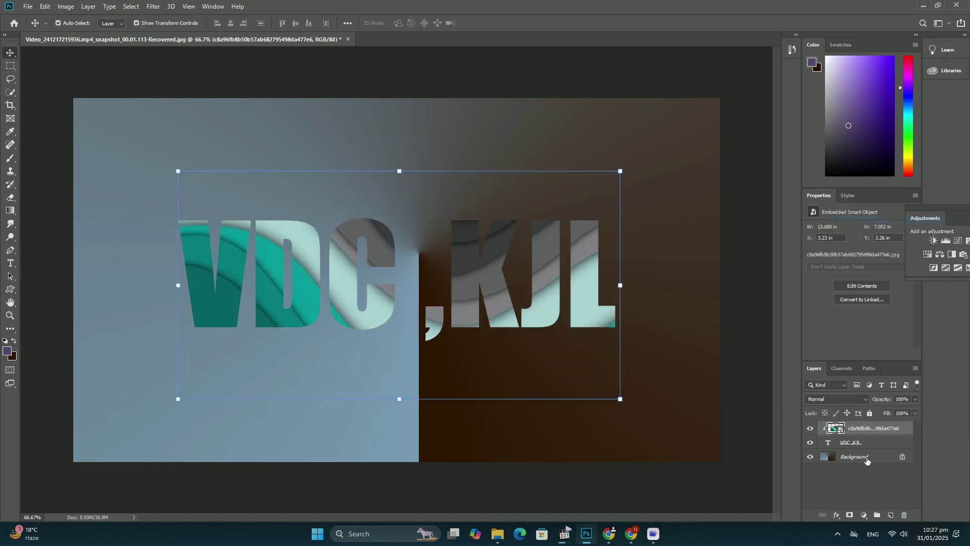
{"action": "left_click", "coordinate": [855, 456]}
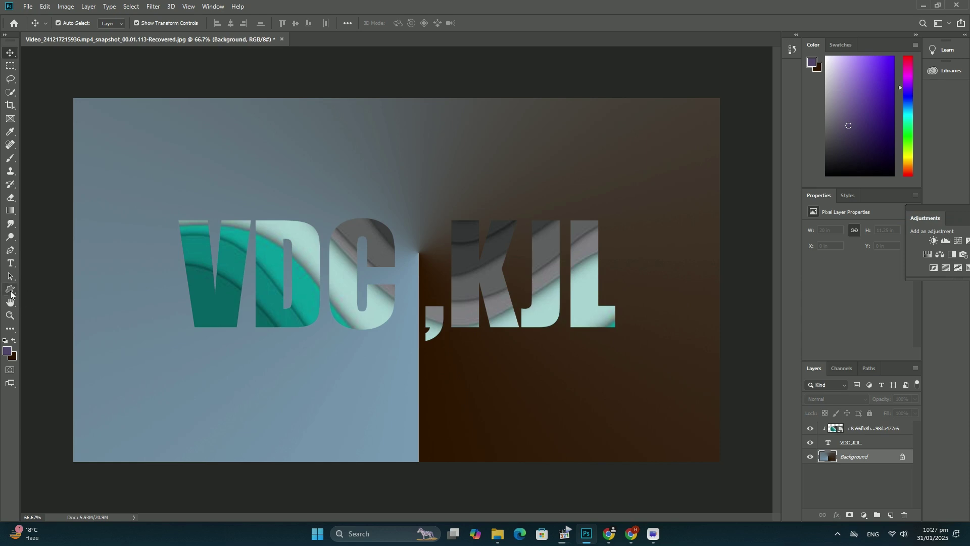
Draw a large pale olive rectangle and a smaller green one inside it, using Styles presets
{"action": "left_click", "coordinate": [11, 290]}
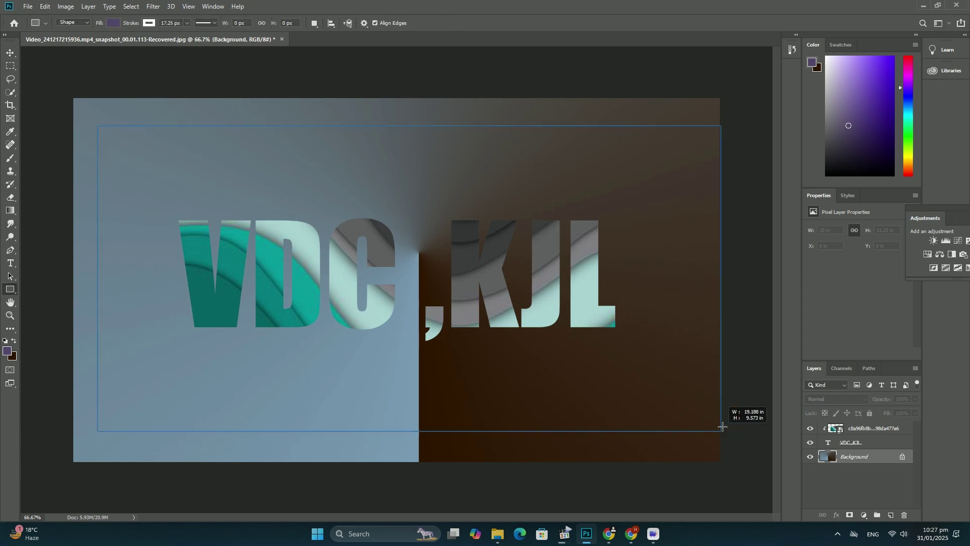
{"action": "left_click_drag", "start_coordinate": [98, 126], "coordinate": [703, 433]}
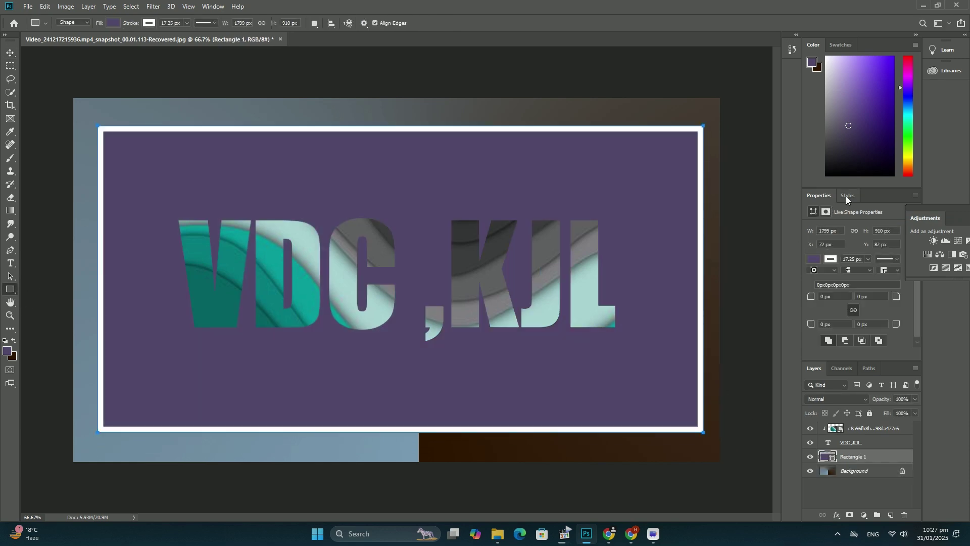
{"action": "left_click", "coordinate": [847, 195]}
{"action": "left_click", "coordinate": [826, 270]}
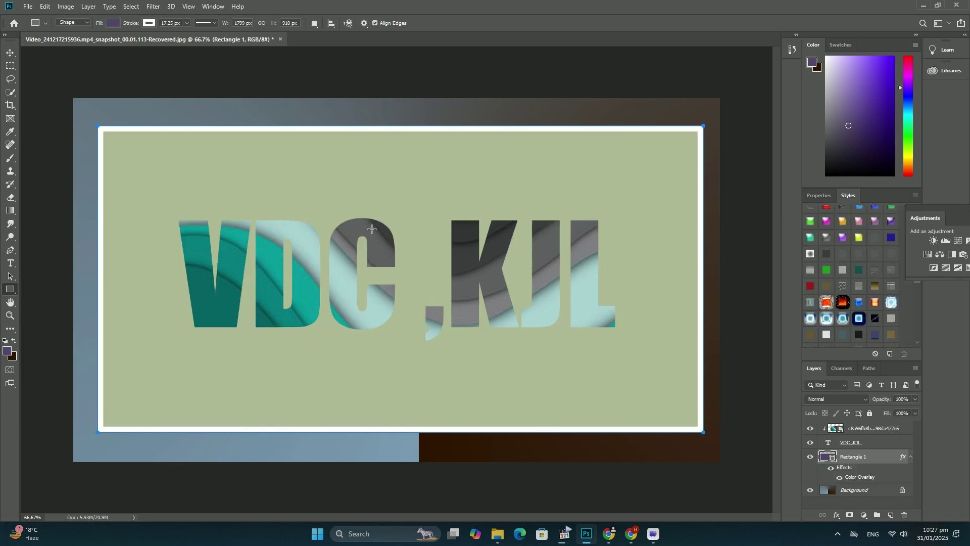
{"action": "left_click_drag", "start_coordinate": [127, 151], "coordinate": [675, 400]}
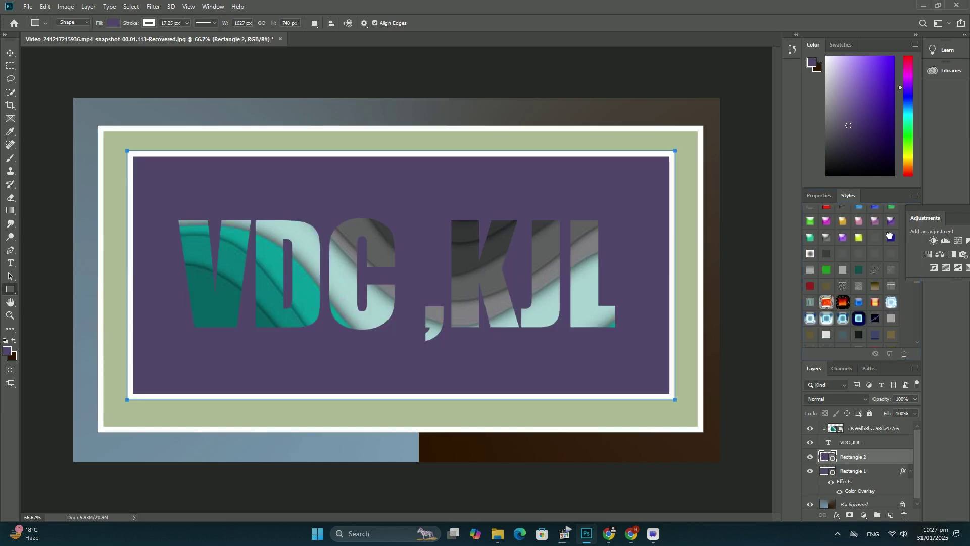
{"action": "left_click", "coordinate": [891, 236]}
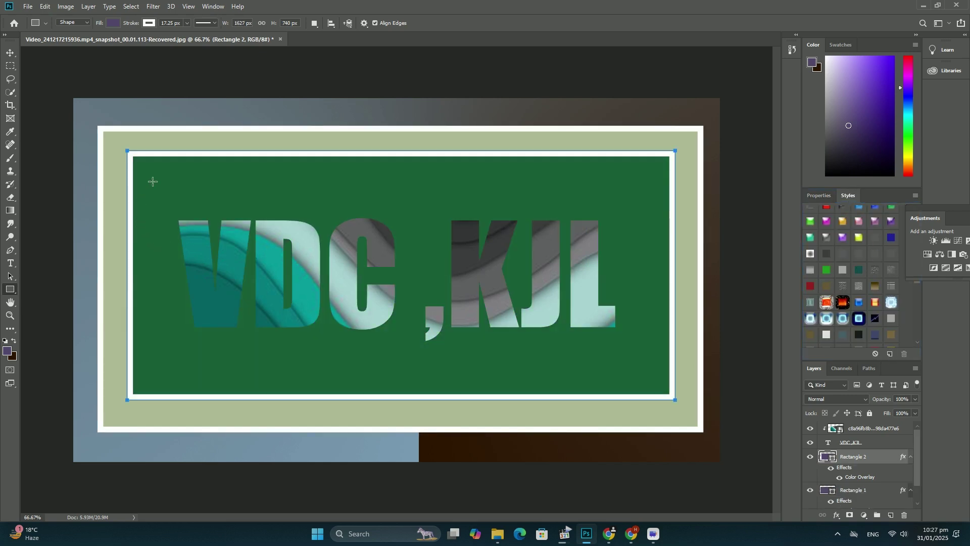